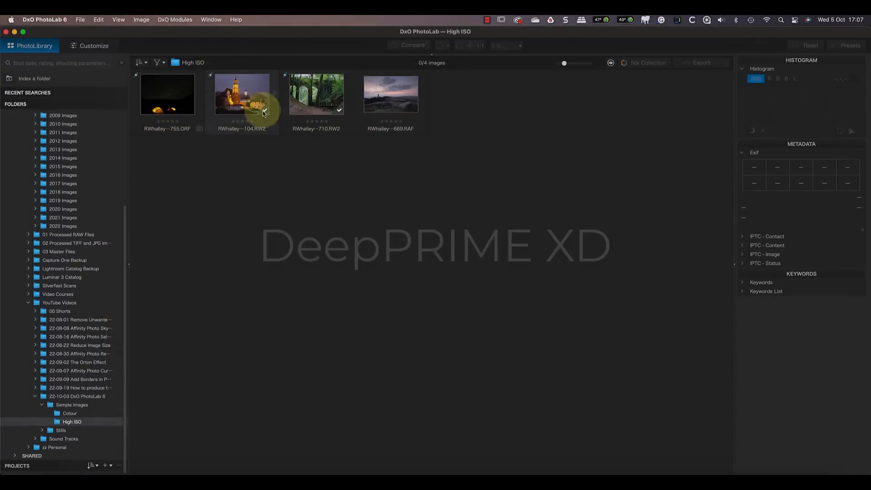
Open the High ISO photos for customizing and export the floodlit bell tower photo to Adobe Photoshop 2022 as a 16-bit TIFF
{"action": "left_click", "coordinate": [92, 47]}
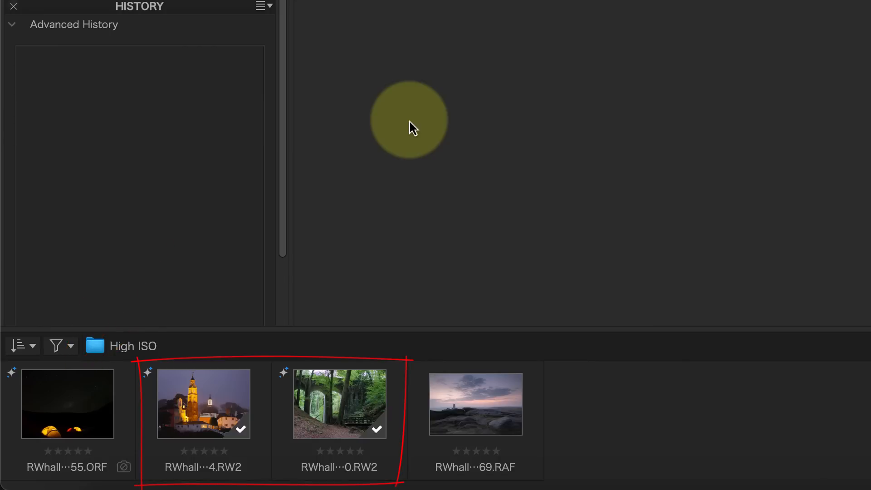
{"action": "left_click", "coordinate": [486, 407]}
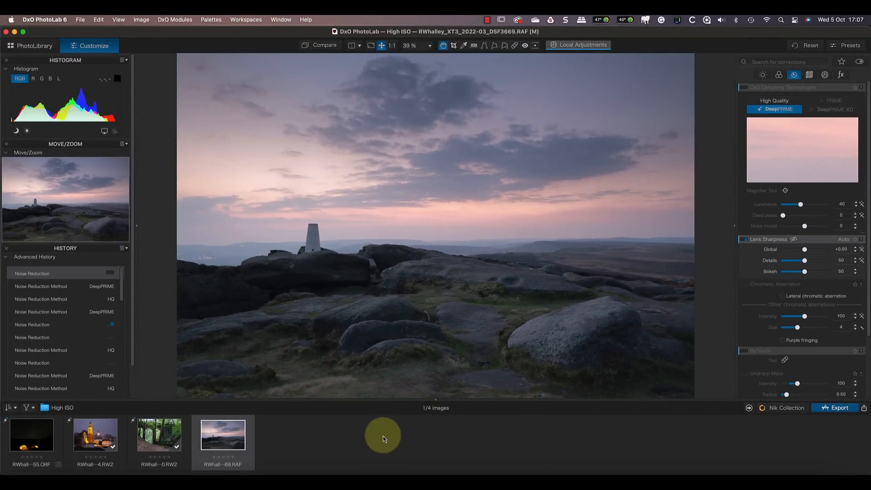
{"action": "left_click", "coordinate": [96, 431]}
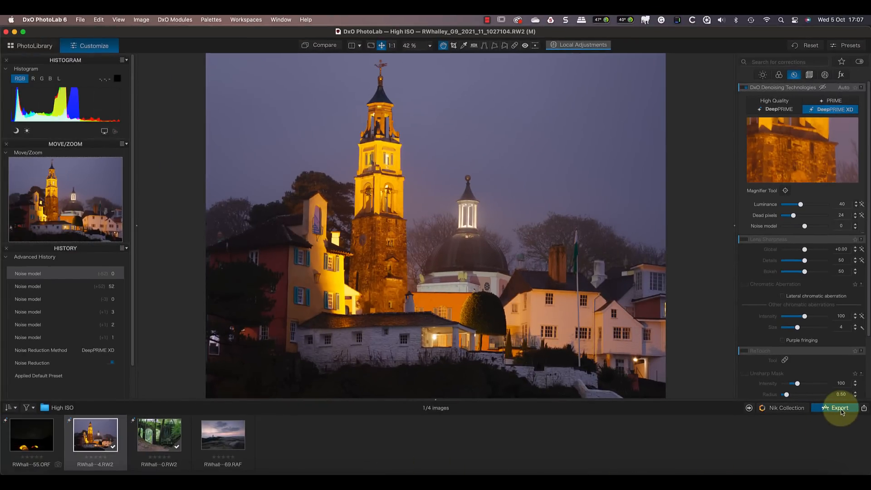
{"action": "left_click", "coordinate": [839, 408]}
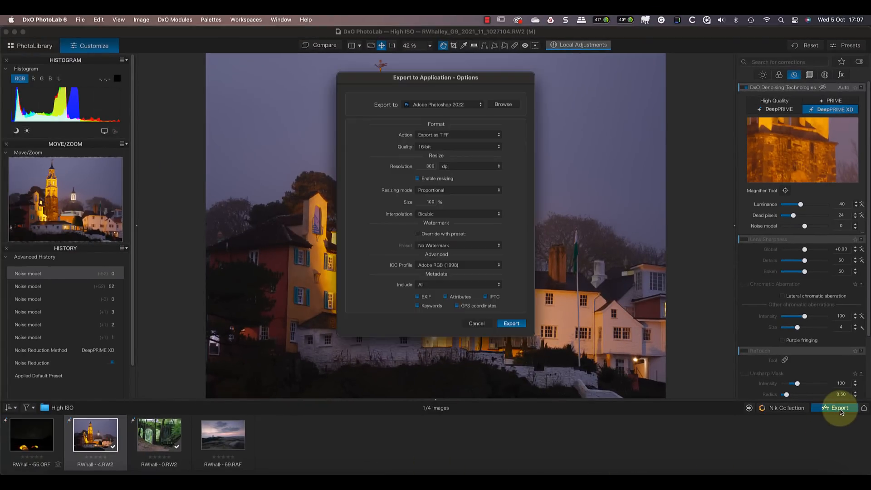
{"action": "left_click", "coordinate": [511, 323]}
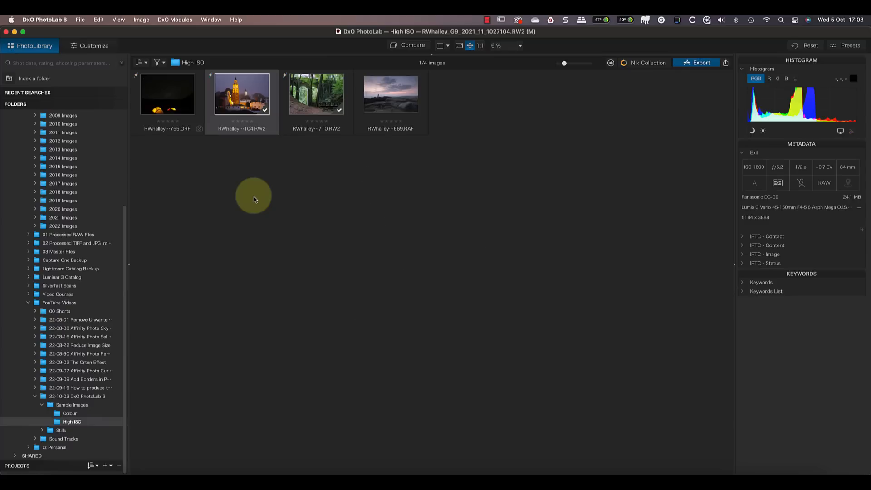
Switch to DxO PhotoLab 5 and apply a preset to the pink sunset photo in the Colour folder
{"action": "left_click", "coordinate": [71, 413]}
{"action": "left_click", "coordinate": [74, 422]}
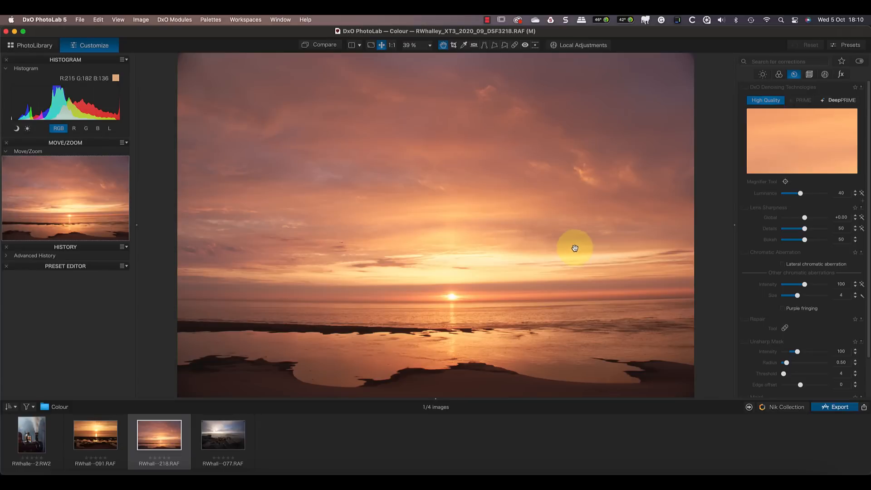
{"action": "left_click", "coordinate": [864, 51]}
{"action": "left_click", "coordinate": [552, 181]}
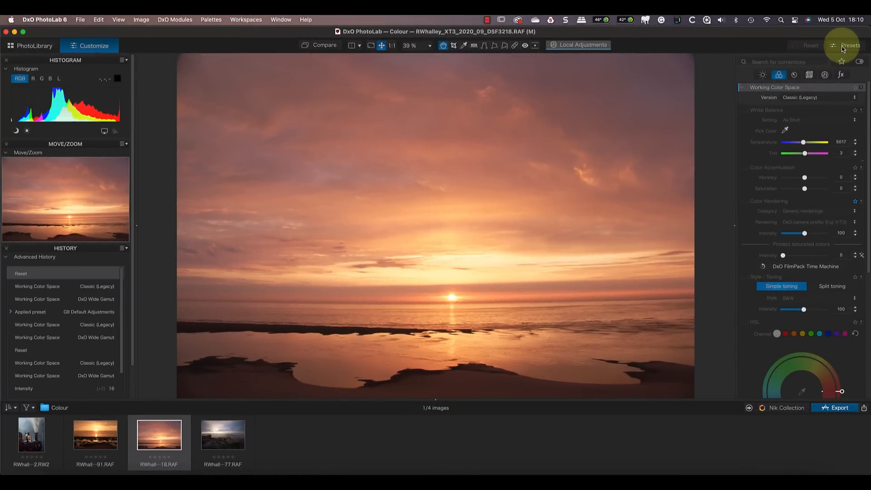
Switch to DxO PhotoLab 6, apply the G9 Default Adjustments preset to the pink sunset photo and set its working color space to DxO Wide Gamut
{"action": "left_click", "coordinate": [842, 48]}
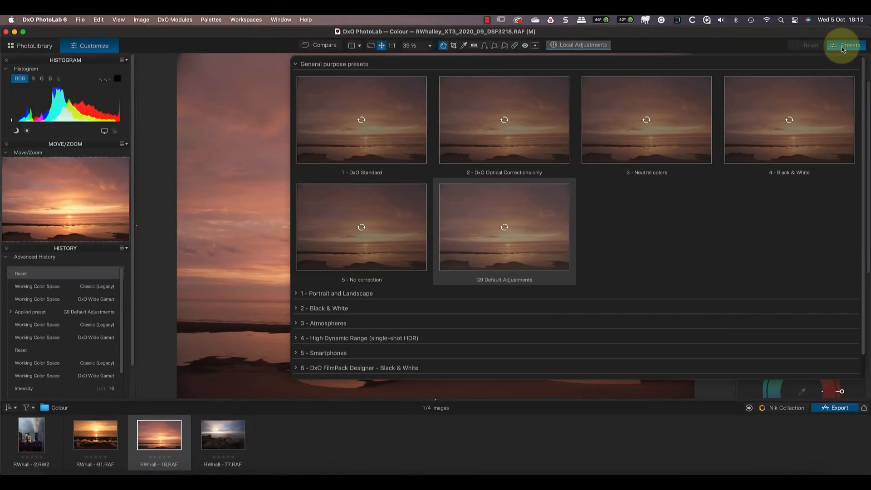
{"action": "left_click", "coordinate": [514, 225]}
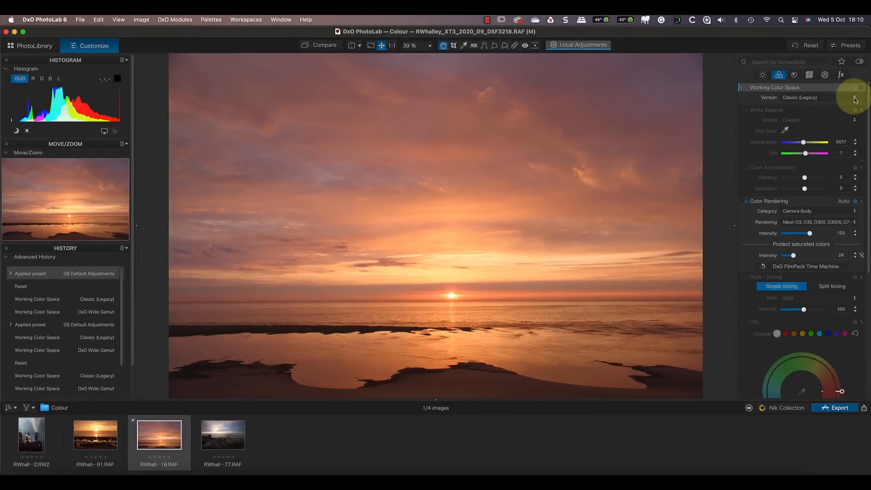
{"action": "left_click", "coordinate": [855, 100]}
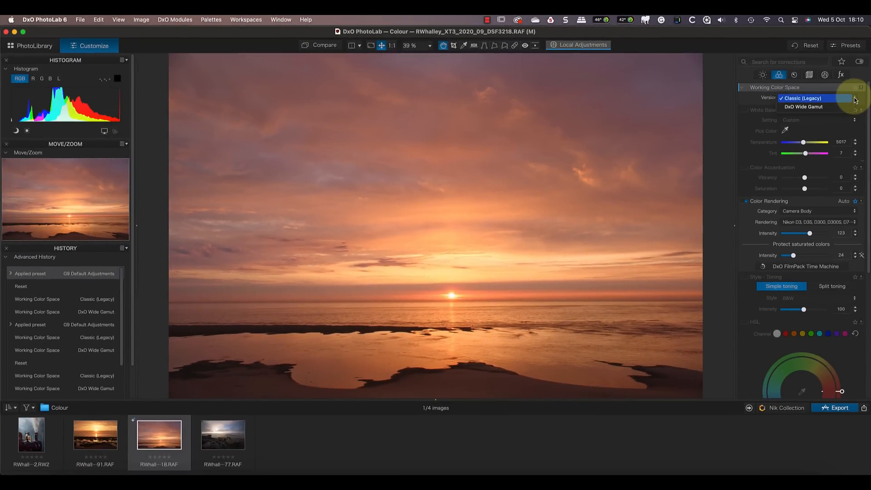
{"action": "left_click", "coordinate": [837, 109]}
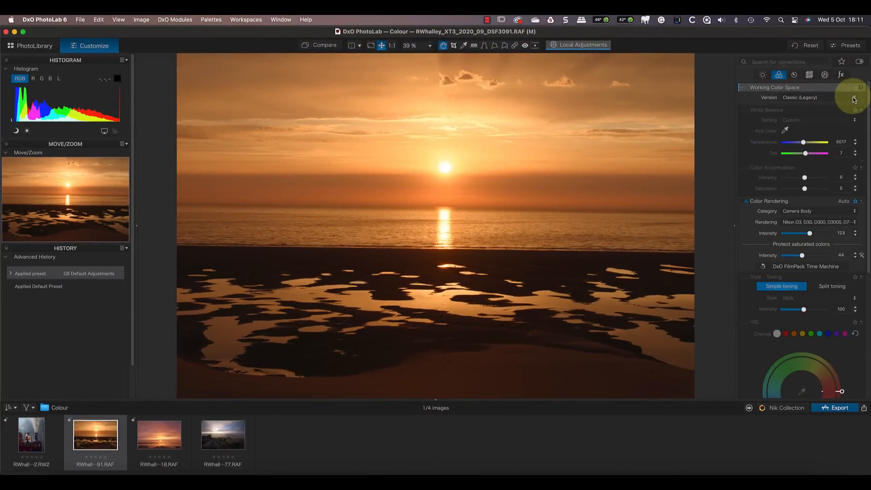
Set the working color space of the orange sunset photo to DxO Wide Gamut
{"action": "left_click", "coordinate": [854, 99]}
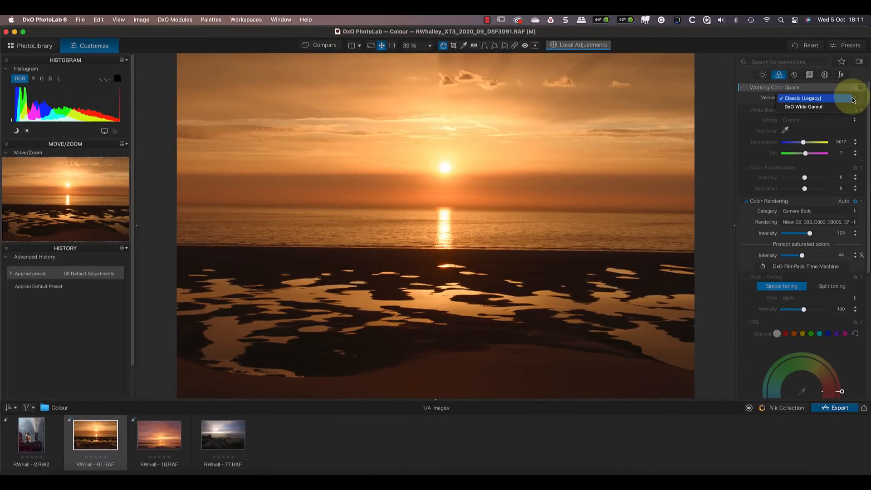
{"action": "left_click", "coordinate": [830, 110]}
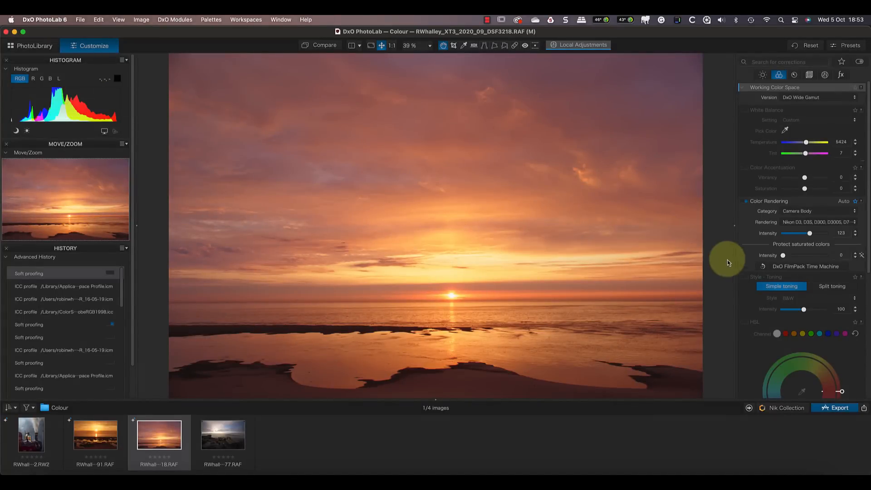
Activate soft proofing on the pink sunset photo with the 1FS_NaturalSoftTextered Epson-3880 ICC profile and accept the notice
{"action": "scroll", "coordinate": [749, 265], "scroll_direction": "down", "scroll_amount": 5}
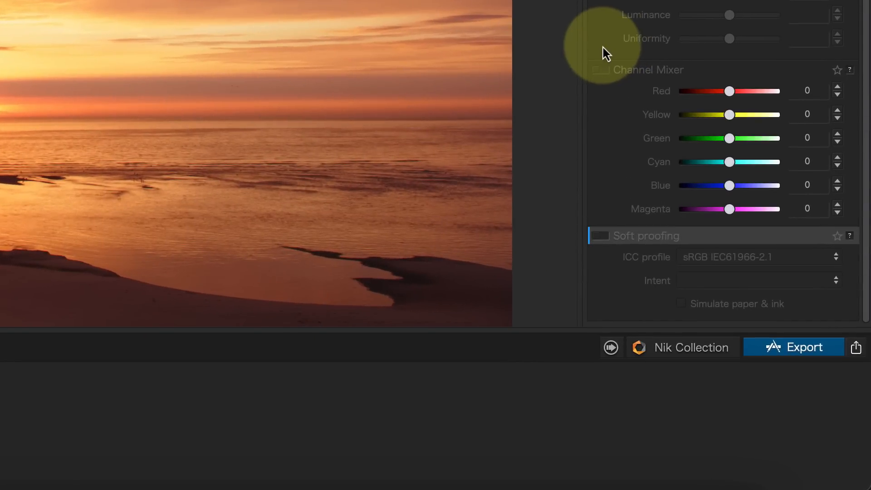
{"action": "mouse_move", "coordinate": [759, 345]}
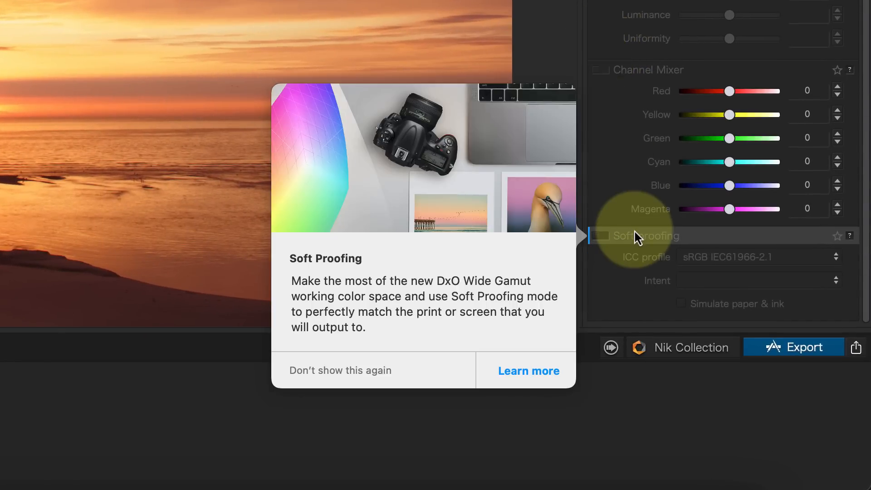
{"action": "left_click", "coordinate": [757, 256]}
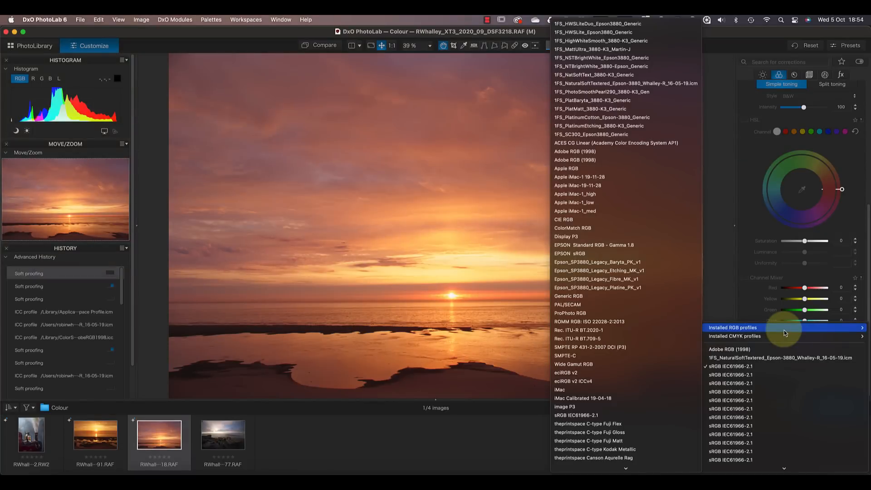
{"action": "mouse_move", "coordinate": [782, 340]}
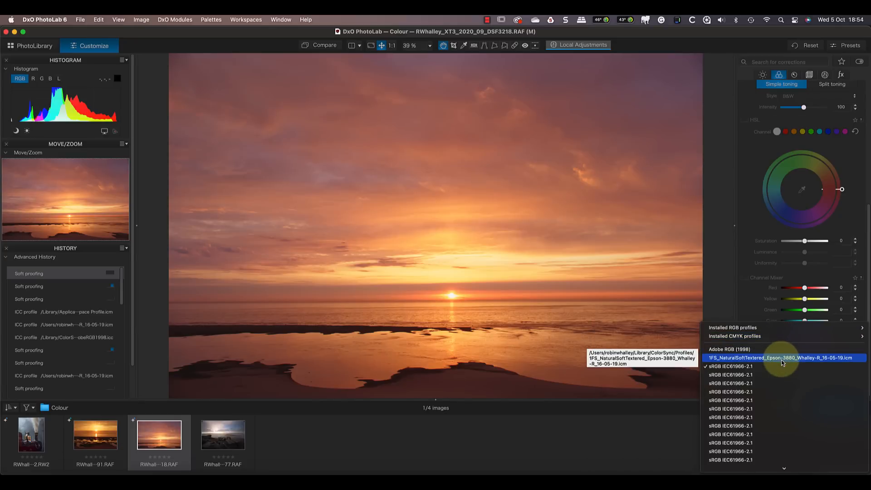
{"action": "left_click", "coordinate": [781, 358]}
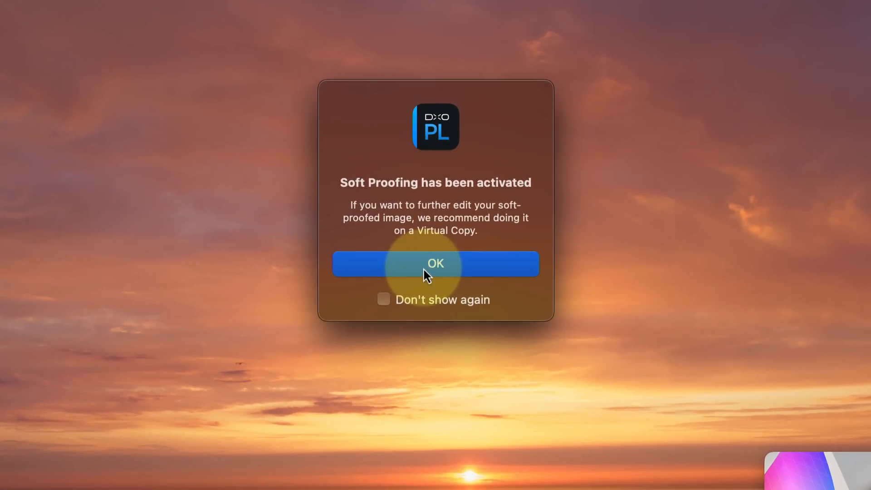
{"action": "left_click", "coordinate": [424, 270]}
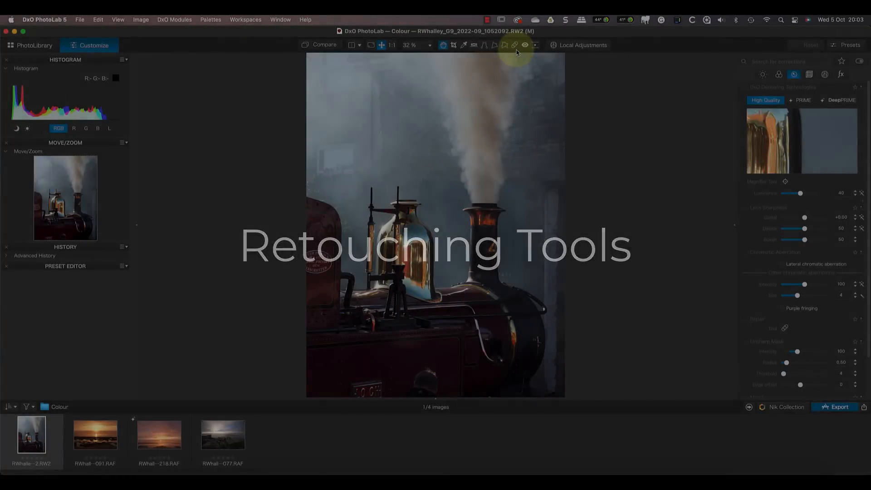
With ReTouch in Repair mode, paint over the person's head in front of the locomotive and place the source on the red panel beside the nameplate
{"action": "left_click", "coordinate": [515, 46]}
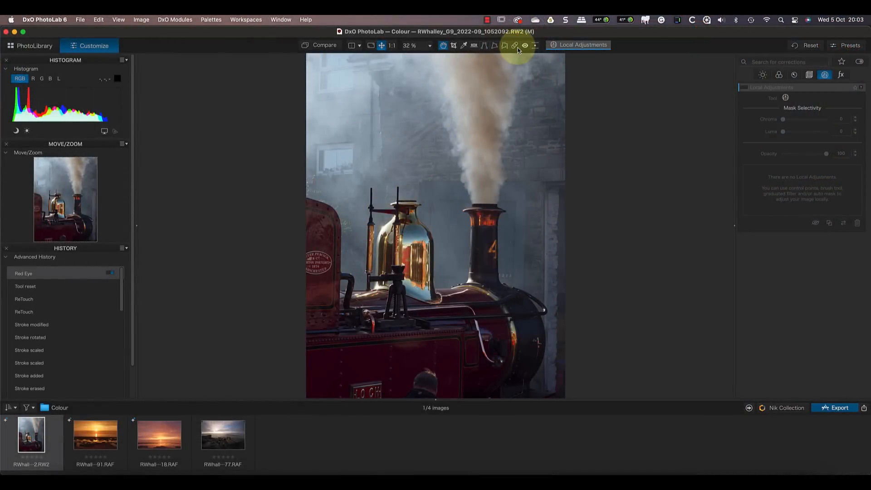
{"action": "left_click", "coordinate": [516, 47]}
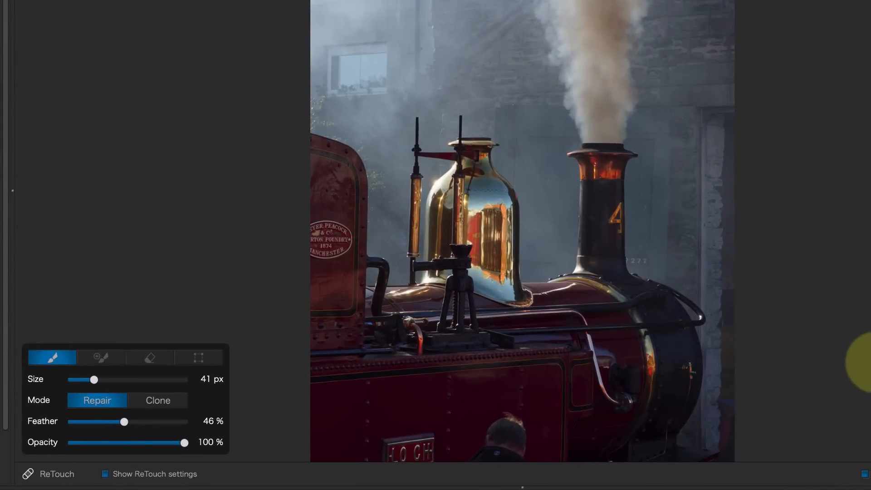
{"action": "mouse_move", "coordinate": [507, 422]}
{"action": "left_mouse_down"}
{"action": "mouse_move", "coordinate": [475, 456]}
{"action": "mouse_move", "coordinate": [506, 431]}
{"action": "left_mouse_up"}
{"action": "left_click_drag", "start_coordinate": [443, 397], "coordinate": [375, 402]}
{"action": "left_click", "coordinate": [101, 357]}
{"action": "mouse_move", "coordinate": [501, 426]}
{"action": "left_mouse_down"}
{"action": "mouse_move", "coordinate": [525, 435]}
{"action": "mouse_move", "coordinate": [516, 424]}
{"action": "mouse_move", "coordinate": [517, 451]}
{"action": "mouse_move", "coordinate": [504, 435]}
{"action": "left_mouse_up"}
Transform the retouch source by flipping it horizontally back and forth, scaling and rotating it, and set the stroke to Clone mode
{"action": "left_click", "coordinate": [204, 356]}
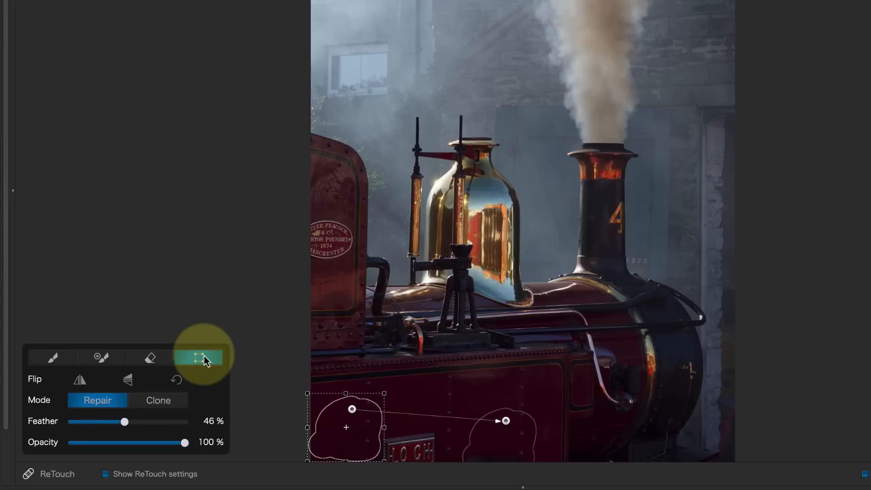
{"action": "left_click", "coordinate": [78, 381]}
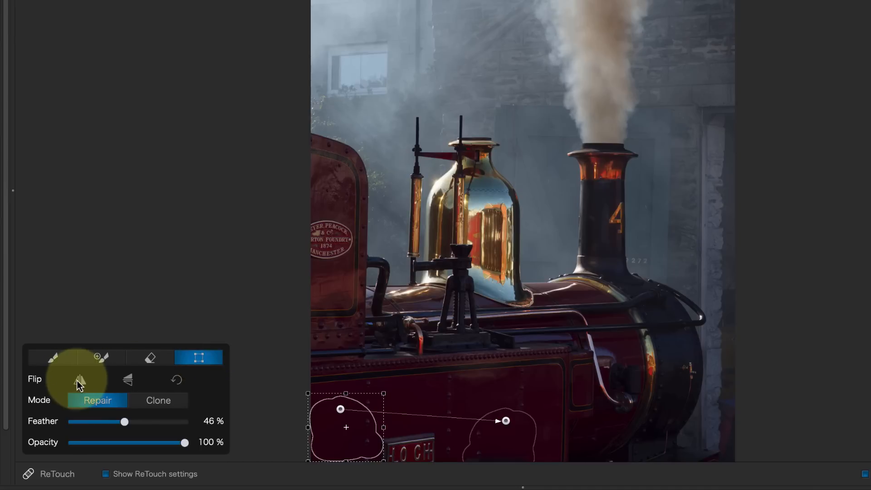
{"action": "left_click", "coordinate": [79, 384]}
{"action": "left_click", "coordinate": [78, 383]}
{"action": "left_click", "coordinate": [78, 383]}
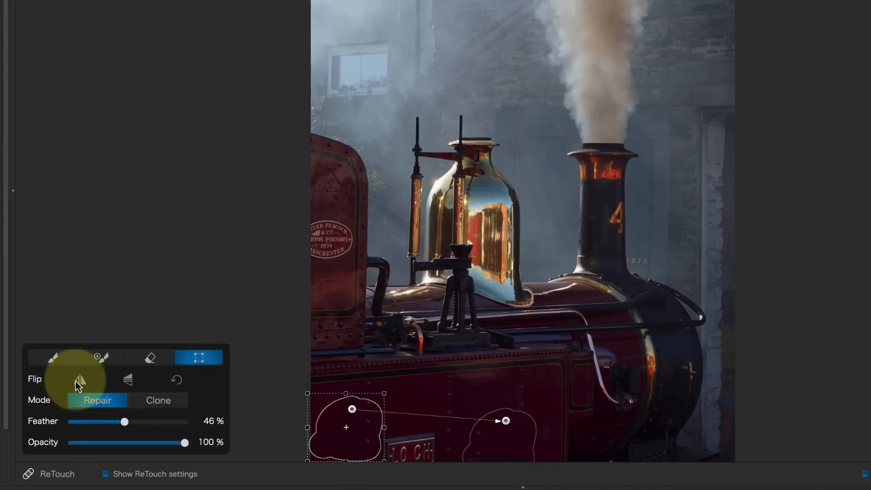
{"action": "left_click_drag", "start_coordinate": [384, 393], "coordinate": [348, 411]}
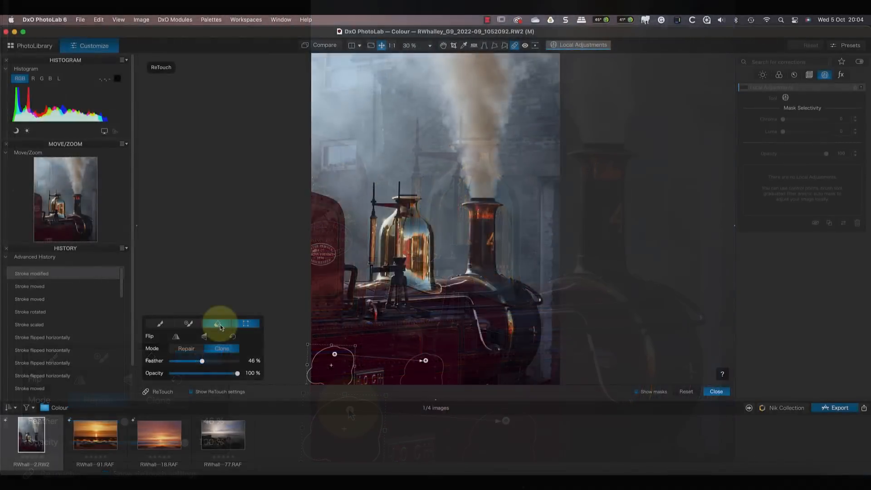
Erase part of the retouch mask near its lower-left edge and add a brush stroke to the correction
{"action": "left_click", "coordinate": [218, 324]}
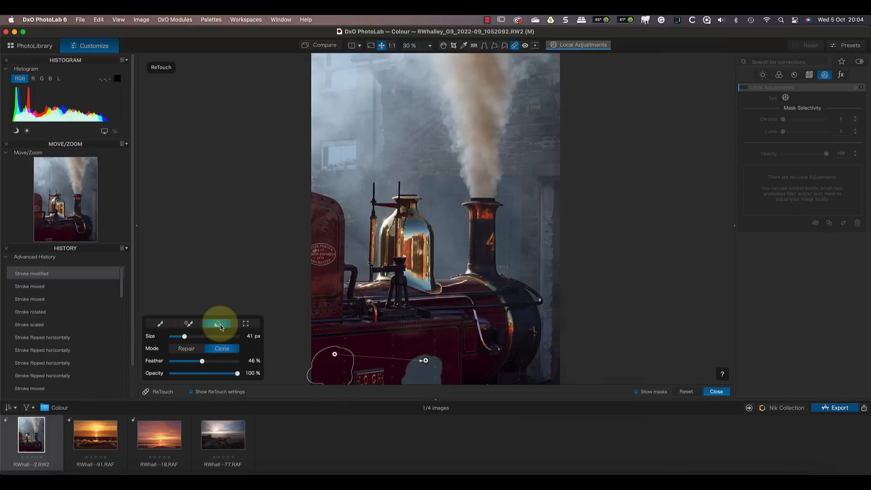
{"action": "left_click", "coordinate": [399, 380]}
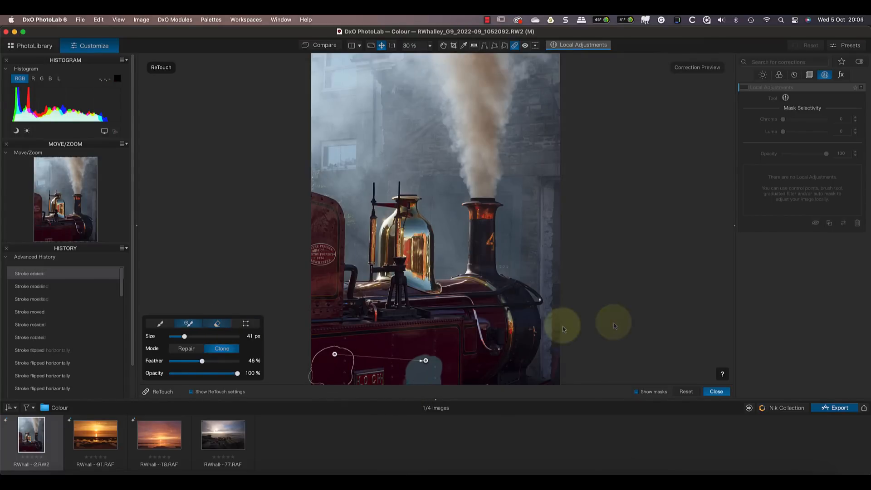
{"action": "left_click", "coordinate": [156, 324]}
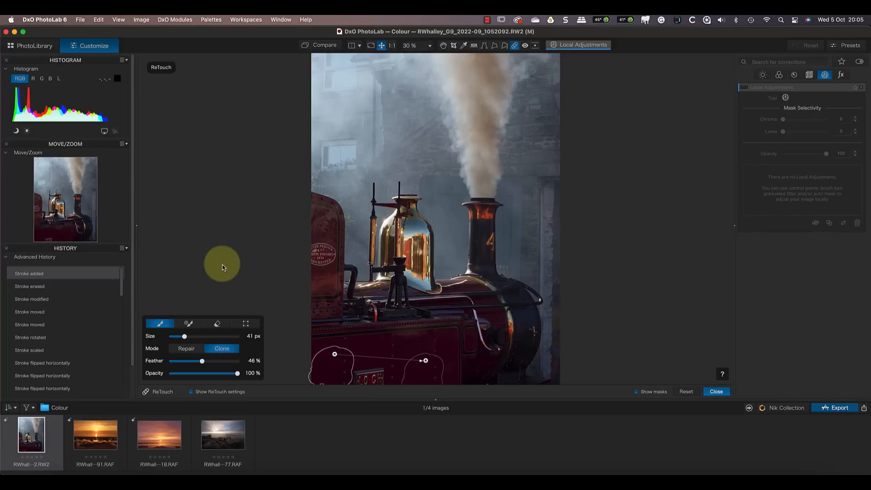
{"action": "key", "text": "e"}
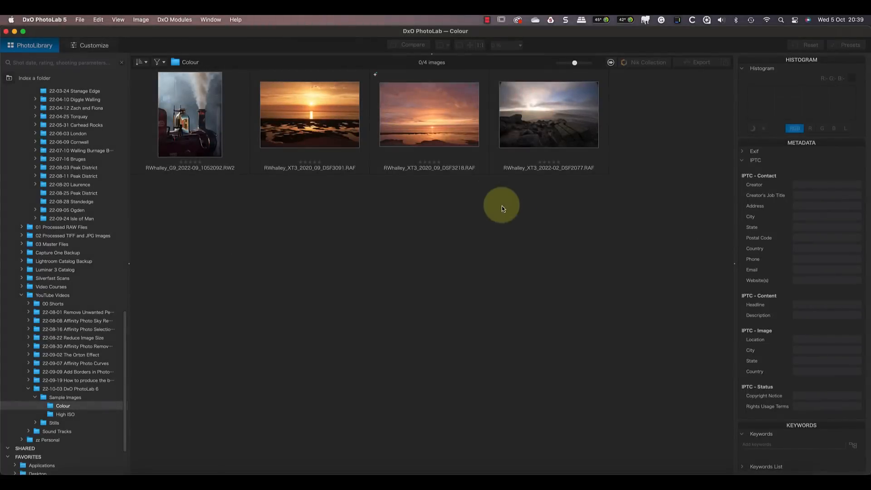
Assign a green color label to the pink sunset photo in the Colour folder of the library
{"action": "left_click", "coordinate": [447, 133]}
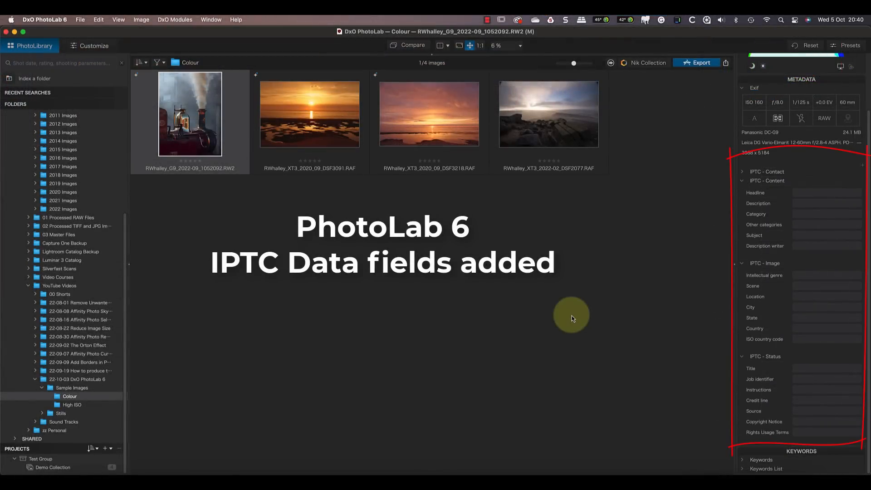
{"action": "right_click", "coordinate": [425, 134]}
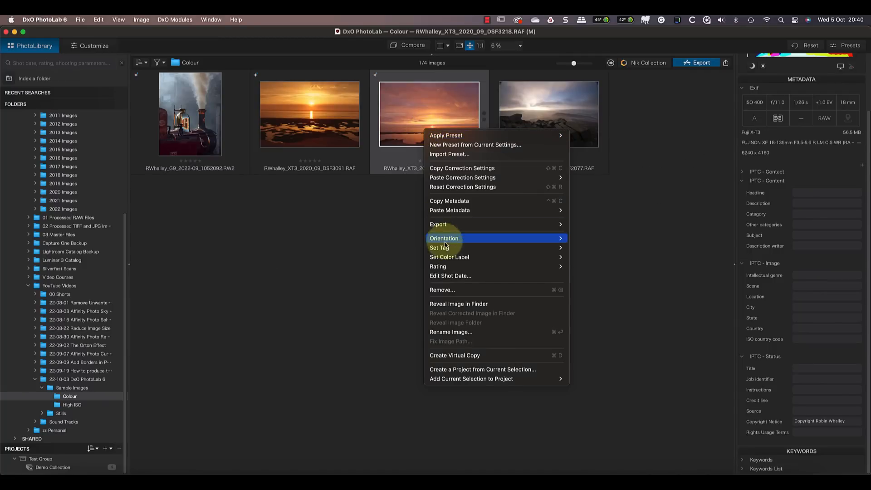
{"action": "mouse_move", "coordinate": [474, 257]}
{"action": "left_click", "coordinate": [604, 298]}
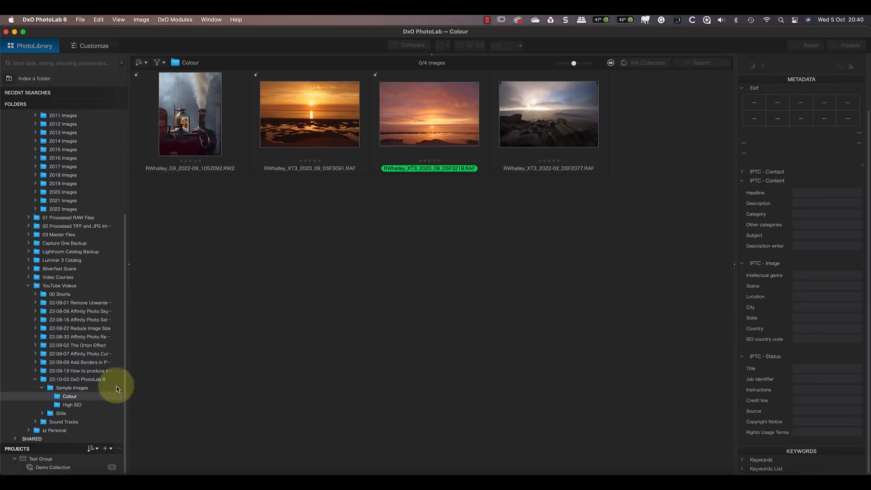
View the photos in the Test Group project group and its Demo Collection project
{"action": "left_click", "coordinate": [47, 461]}
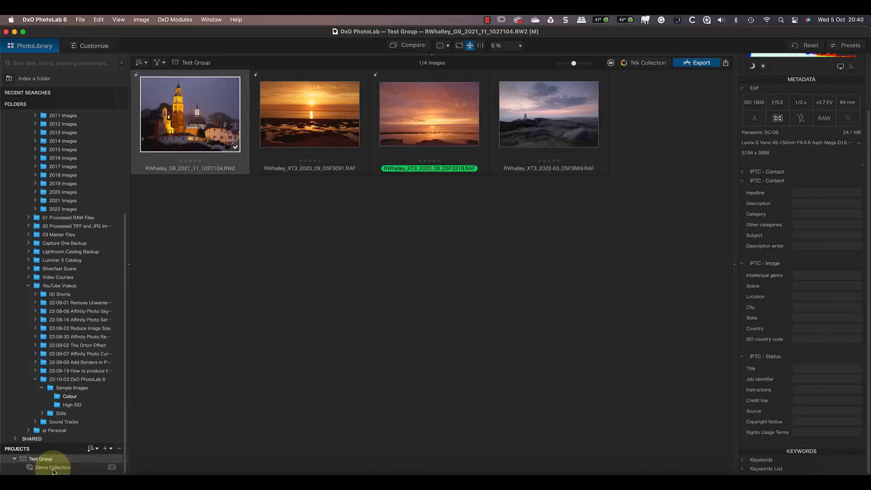
{"action": "left_click", "coordinate": [53, 468]}
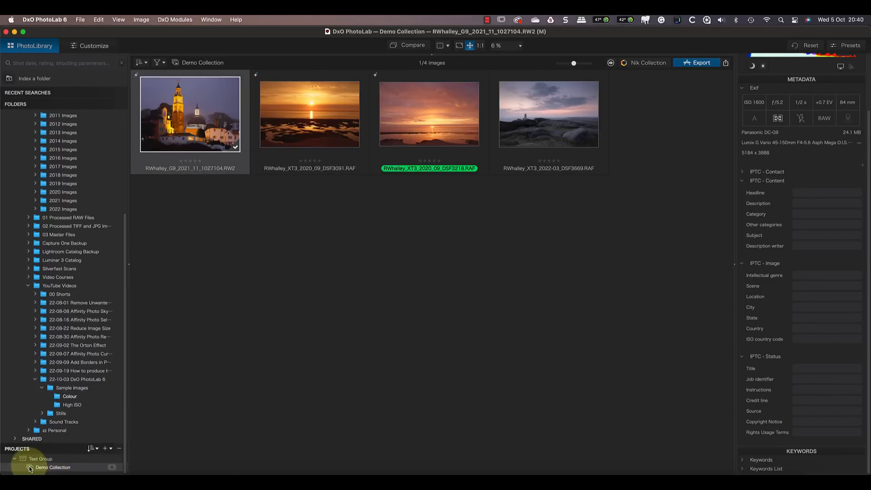